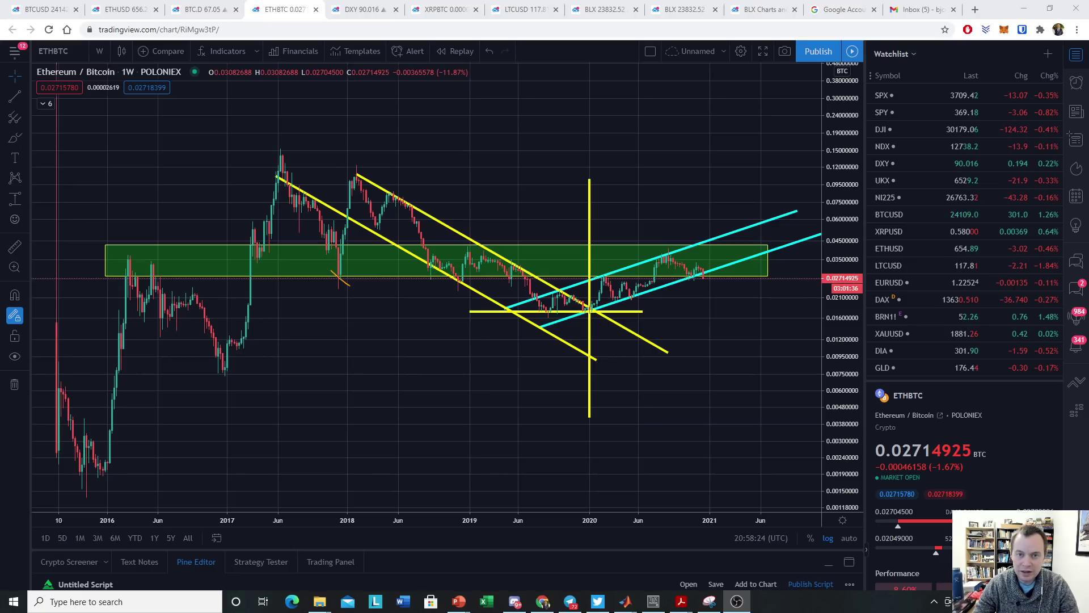
Circle the ETHBTC price lows near the start of 2016 and the start of 2017 with the Brush tool.
click(590, 328)
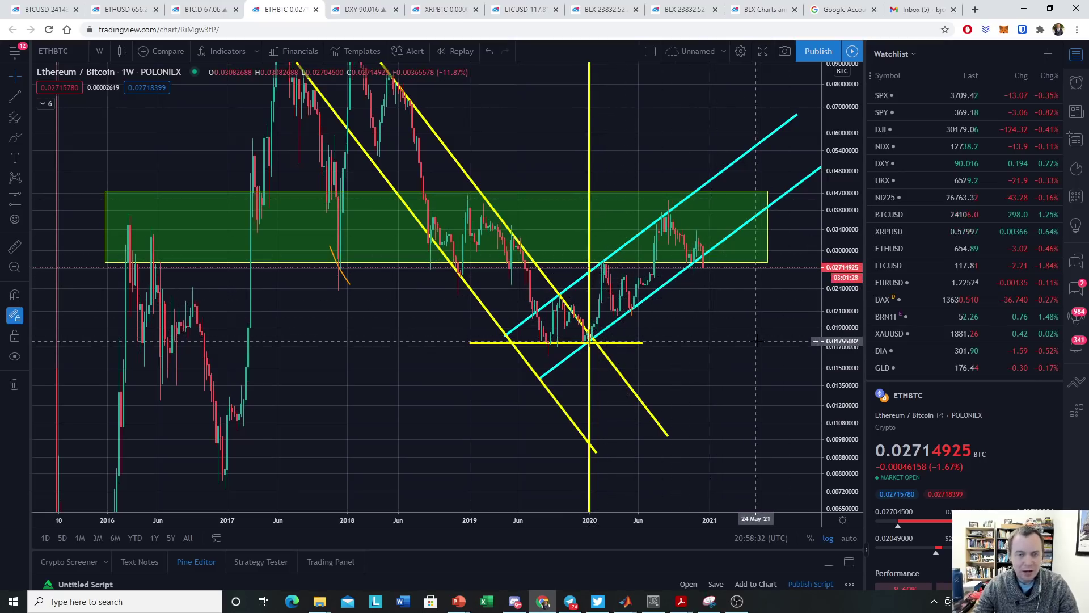
drag(840, 340, 840, 408)
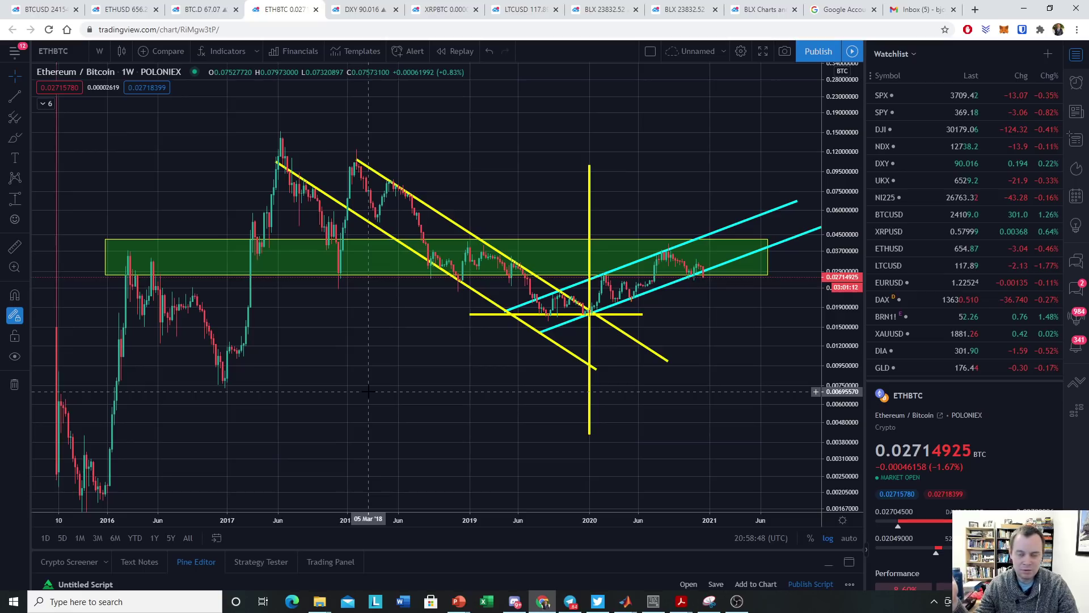
drag(448, 445, 461, 408)
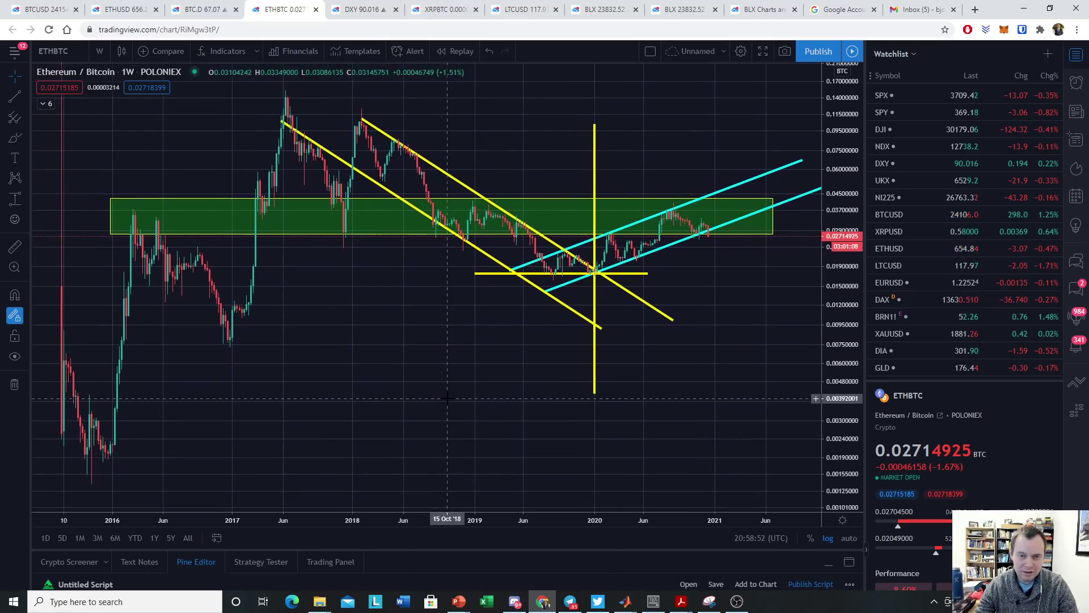
click(16, 139)
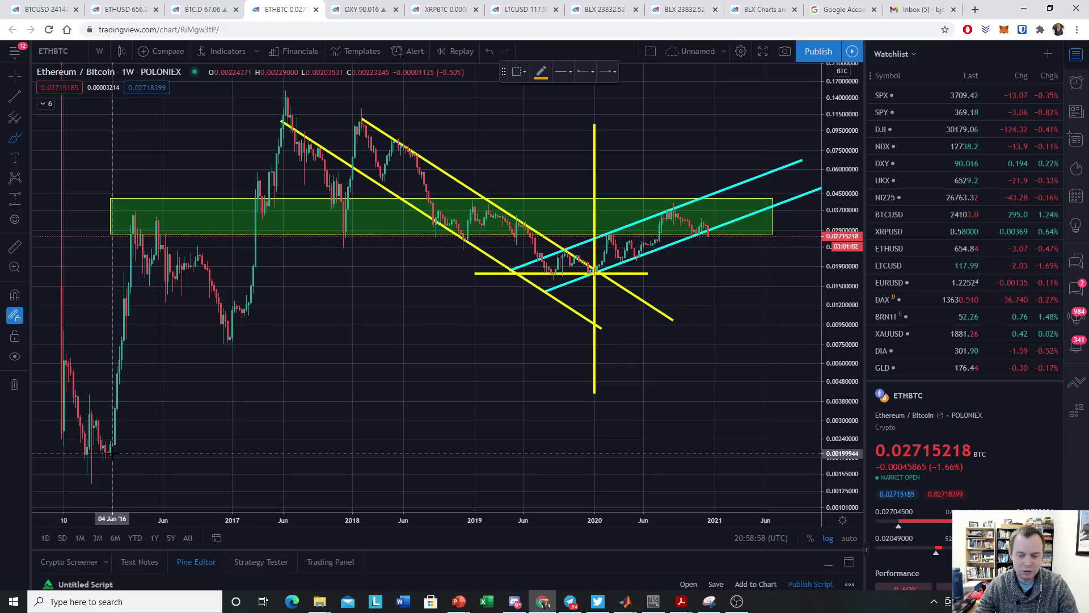
mouse_move(112, 457)
mouse_down()
mouse_move(99, 448)
mouse_move(116, 440)
mouse_up()
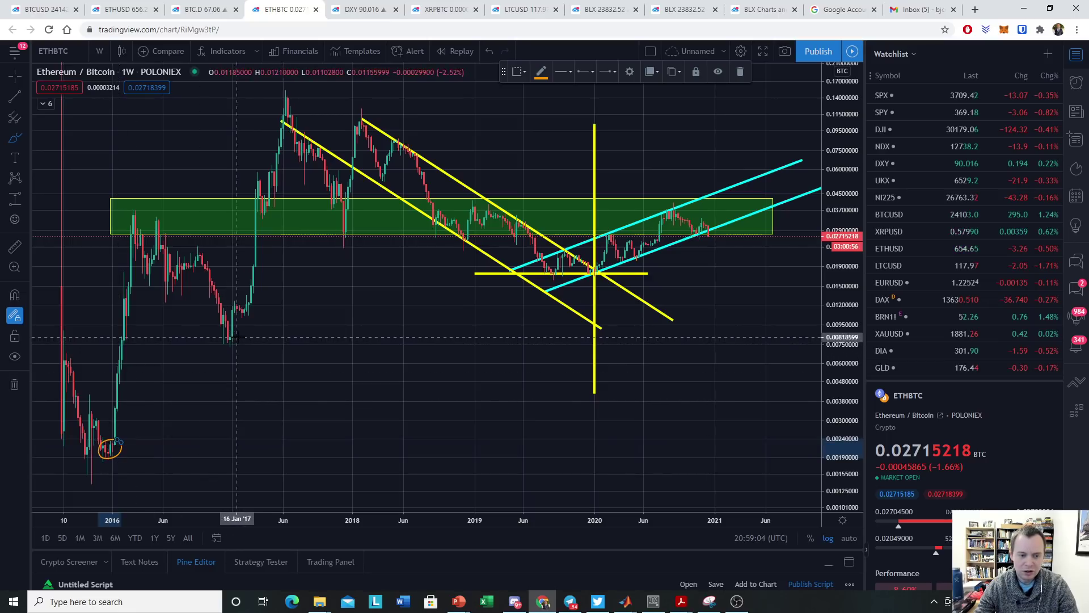
mouse_move(236, 348)
mouse_down()
mouse_move(220, 335)
mouse_move(241, 335)
mouse_up()
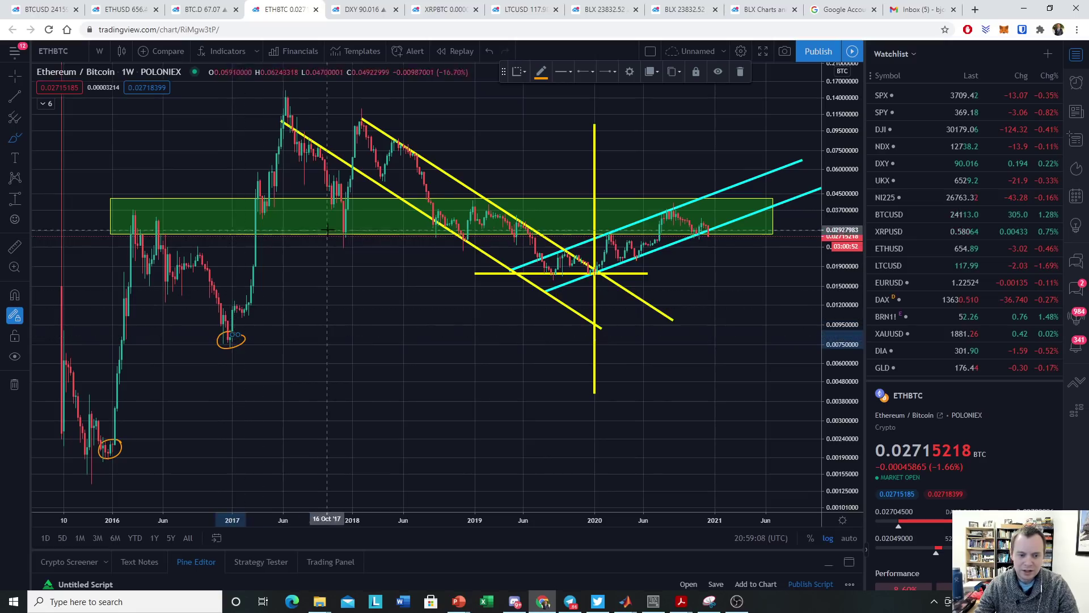
Mark the late-2017 and late-2018 price lows with freehand arrows and discard the extra curved stroke between them.
drag(340, 237, 354, 215)
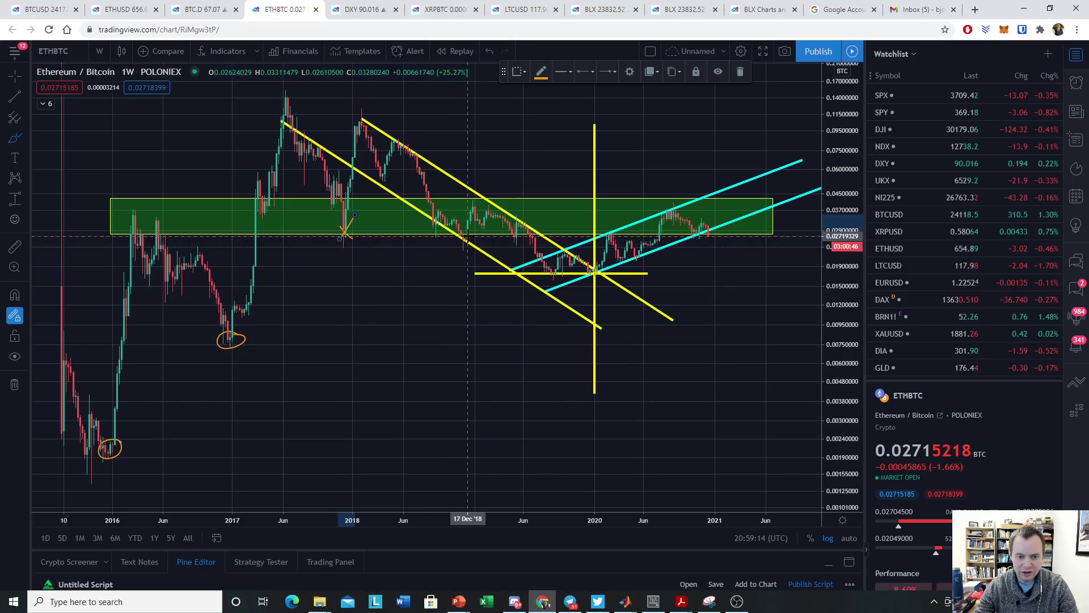
drag(471, 232, 459, 248)
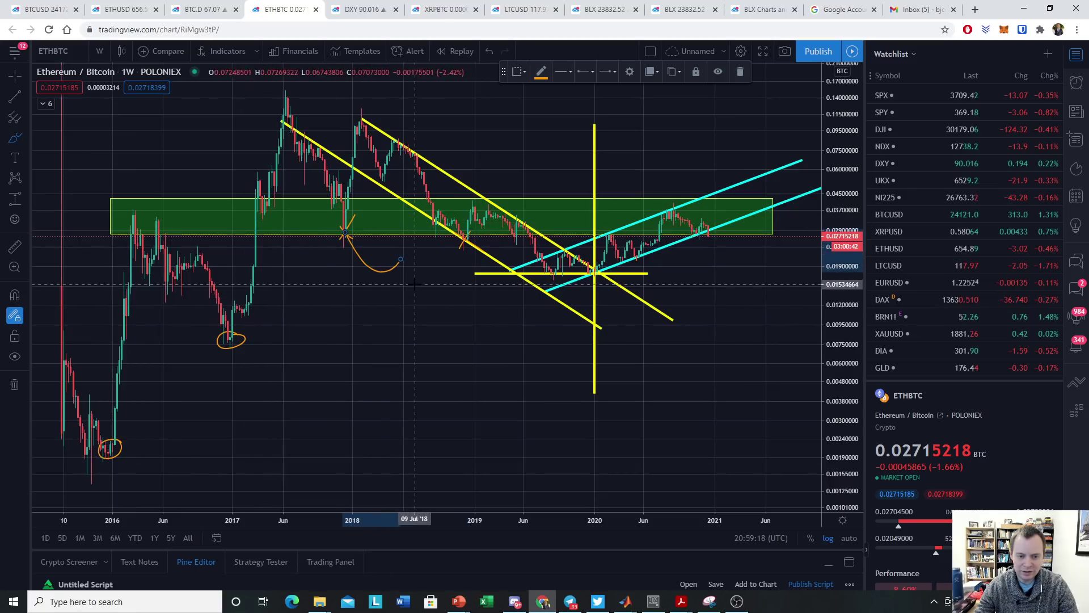
key(Escape)
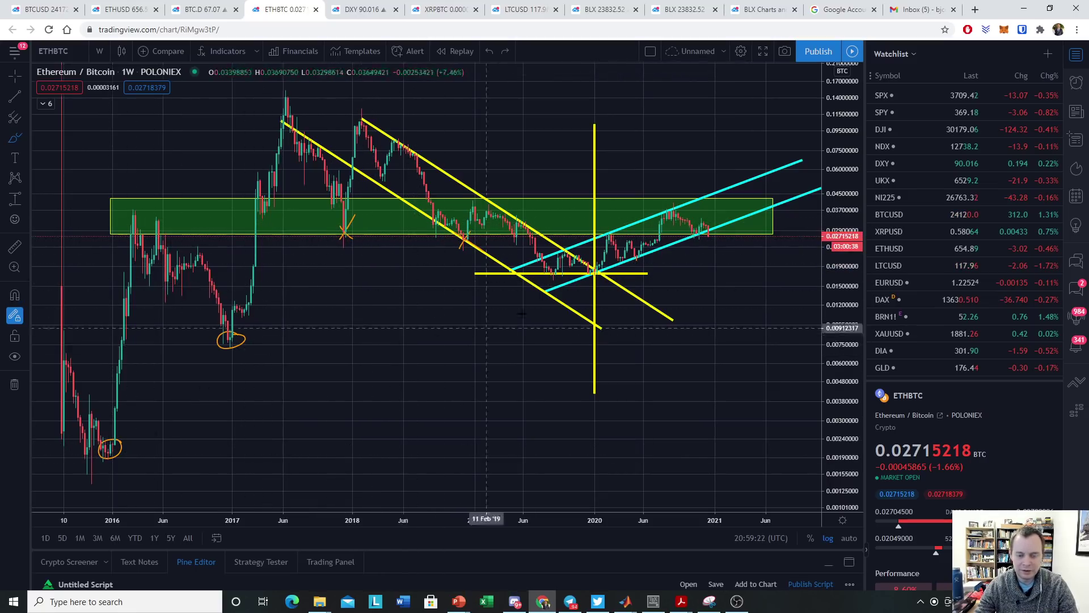
Circle the January 2020 price low and brush a descending line from the early-2016 peak to the circled low around January 2017.
drag(598, 273, 596, 267)
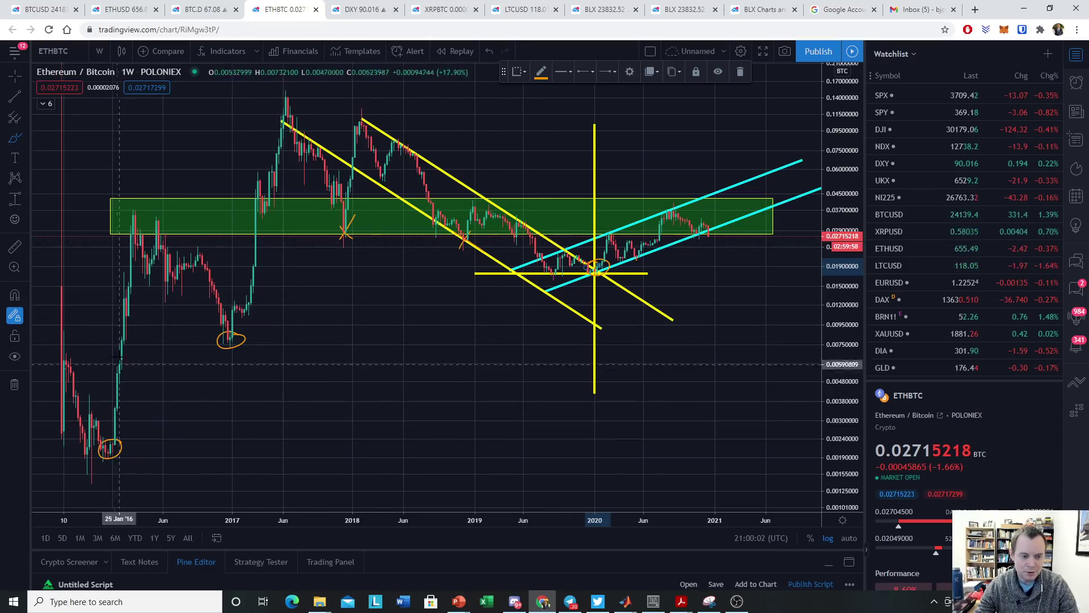
click(132, 214)
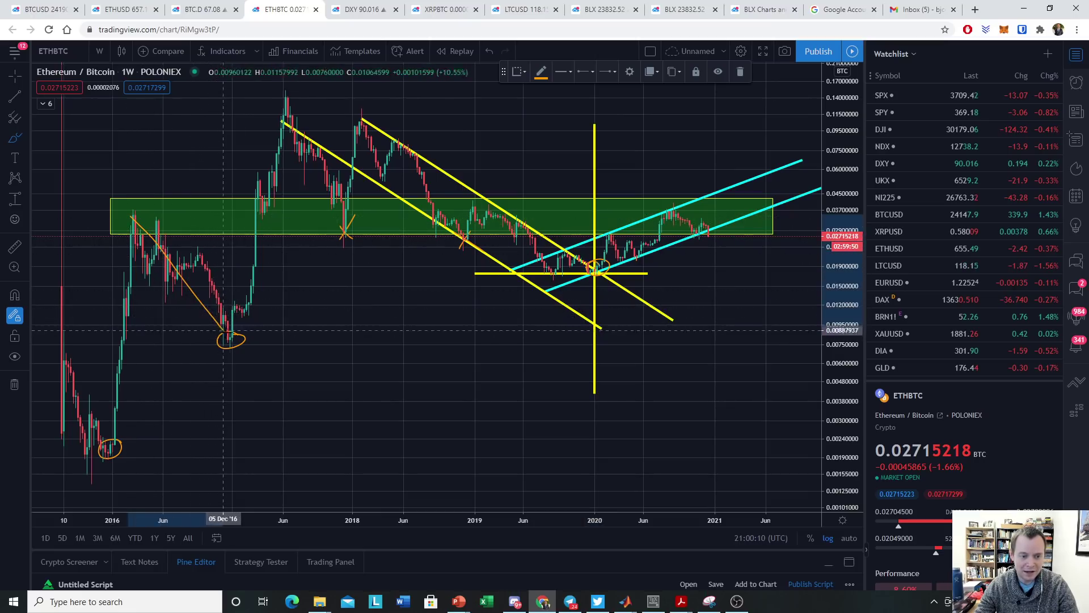
click(230, 339)
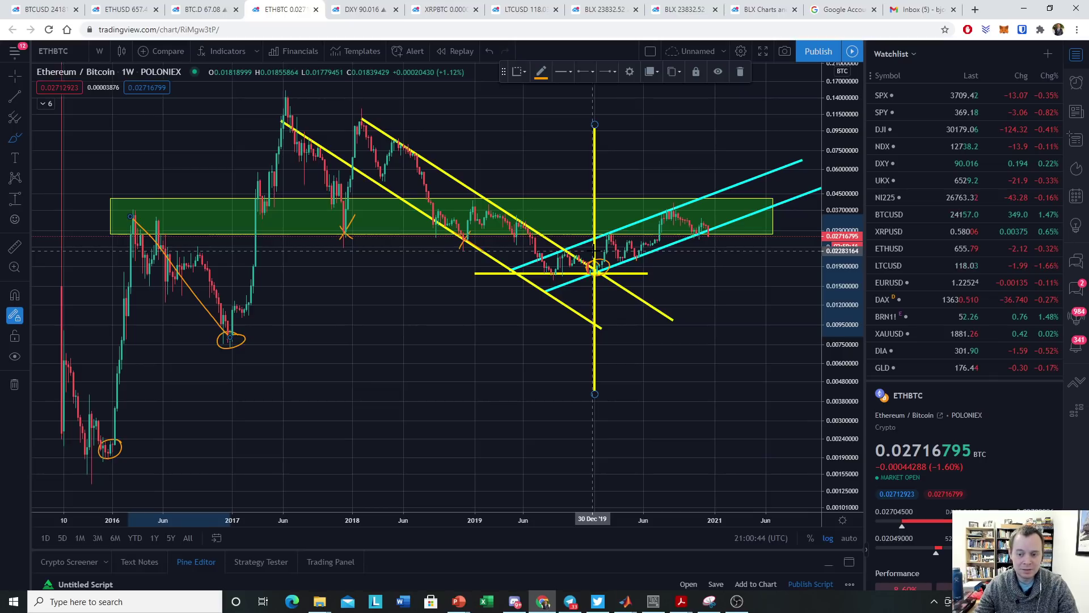
Add the Relative Strength Index indicator to the chart and set the interval to 1 day.
click(223, 53)
text(rsi)
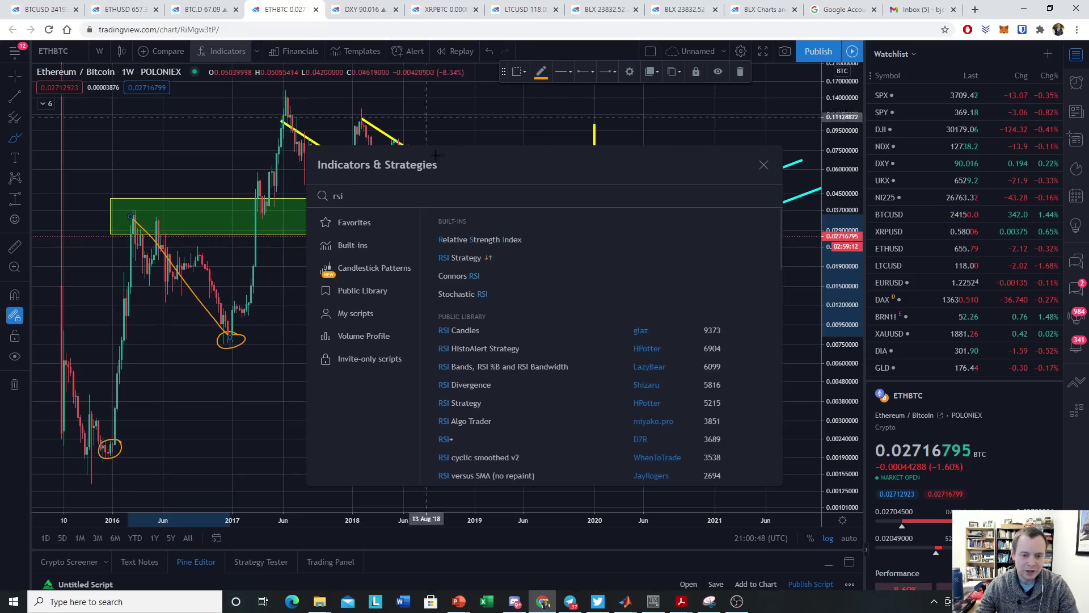
click(458, 239)
click(99, 51)
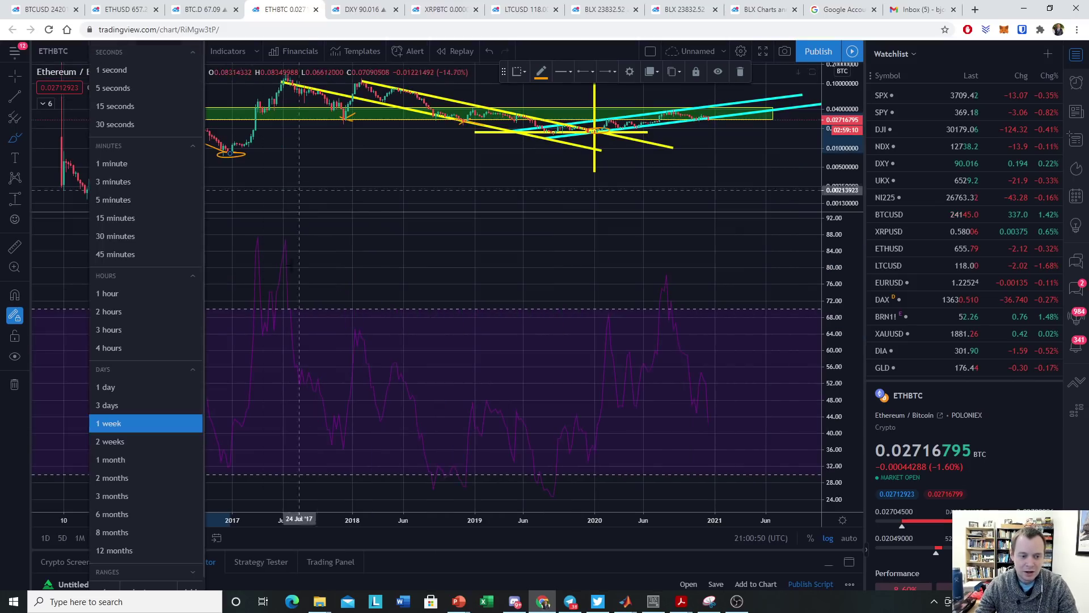
click(96, 384)
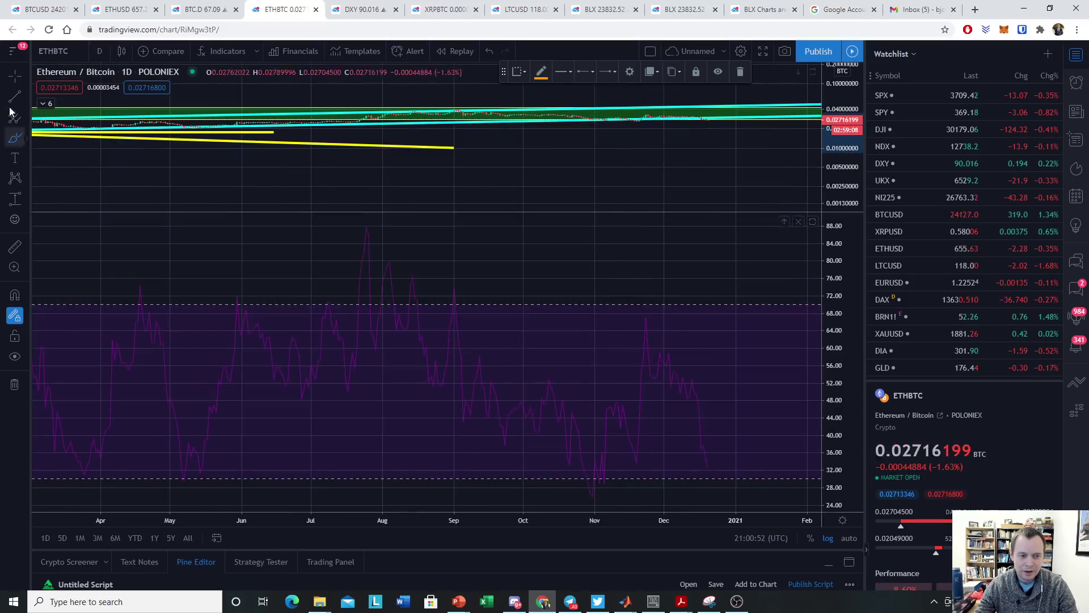
Change the style of the Relative Strength Index line to a thick white line.
click(289, 348)
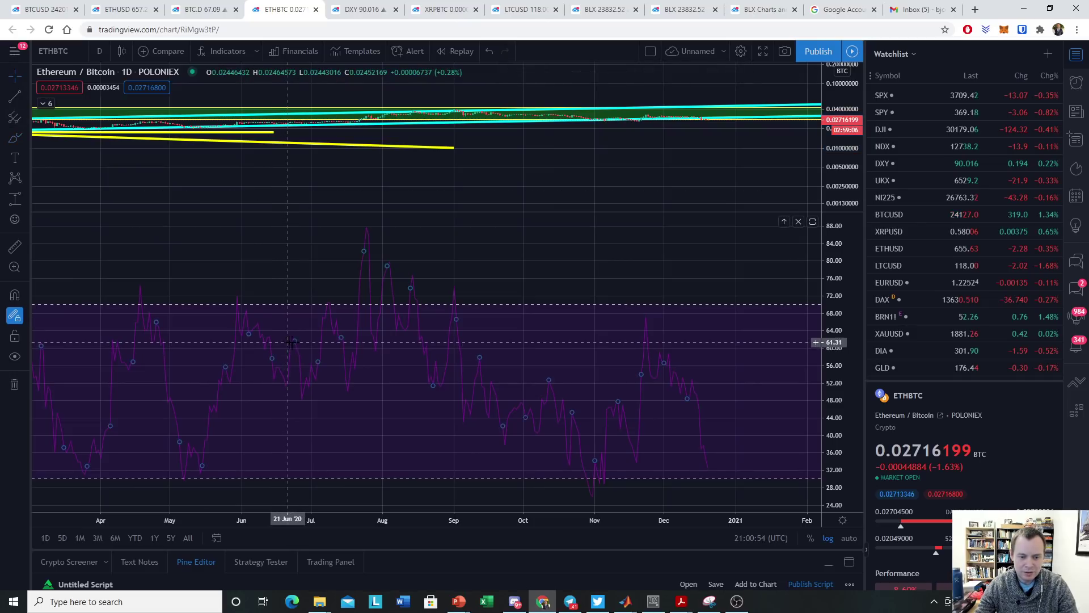
double_click(459, 336)
click(544, 271)
click(526, 291)
click(631, 478)
click(640, 211)
click(636, 208)
Circle the RSI lows around each turn of the year from 2016 to 2020 with the Brush tool.
scroll(758, 273, down, 5)
scroll(815, 273, down, 5)
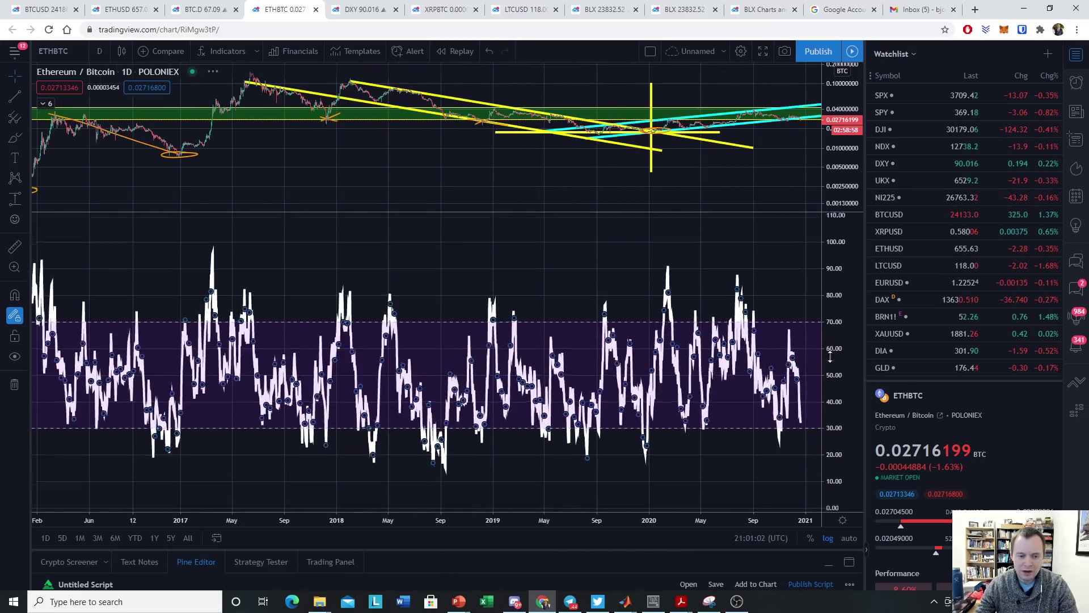
scroll(583, 269, down, 5)
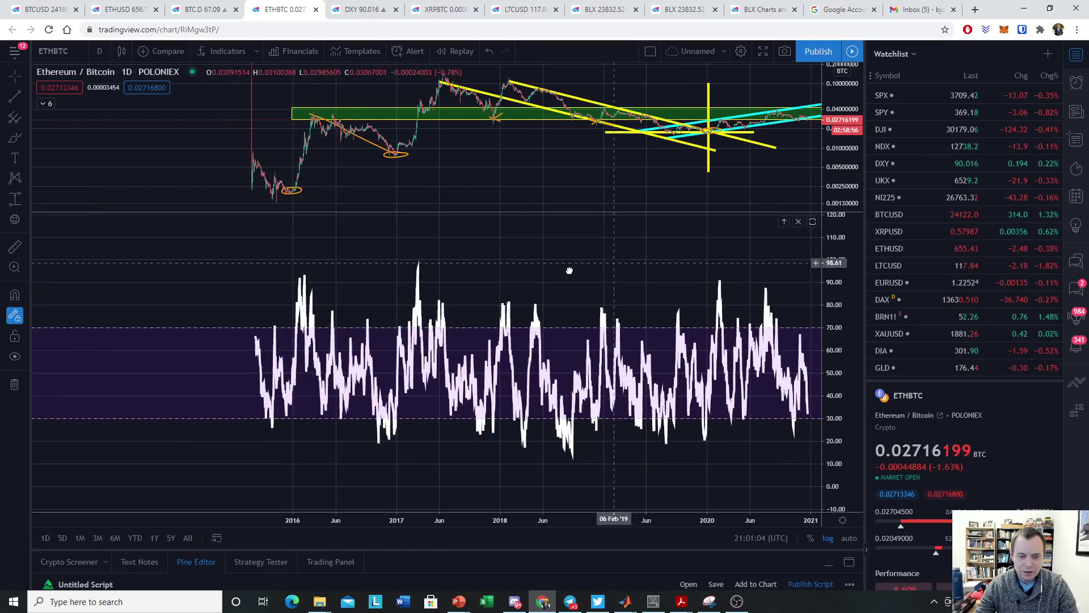
drag(584, 269, 485, 269)
click(15, 96)
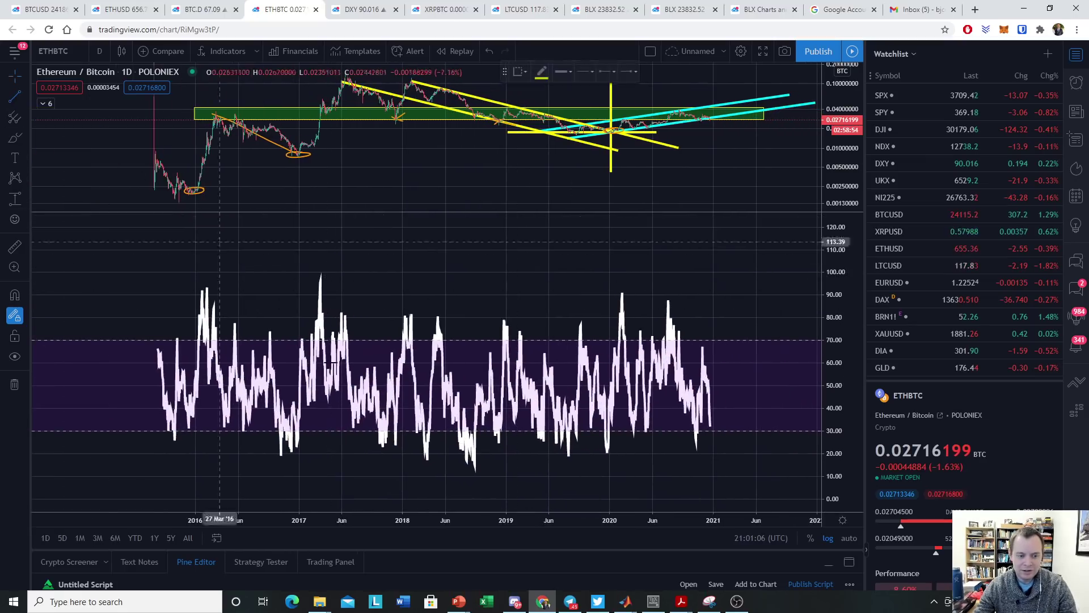
click(15, 138)
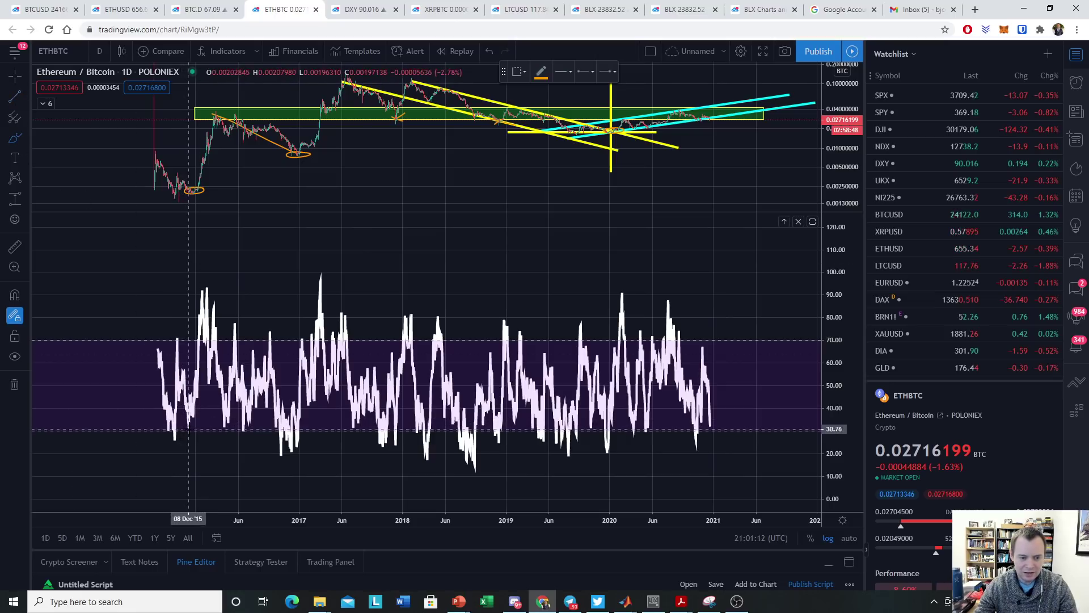
drag(192, 429, 190, 427)
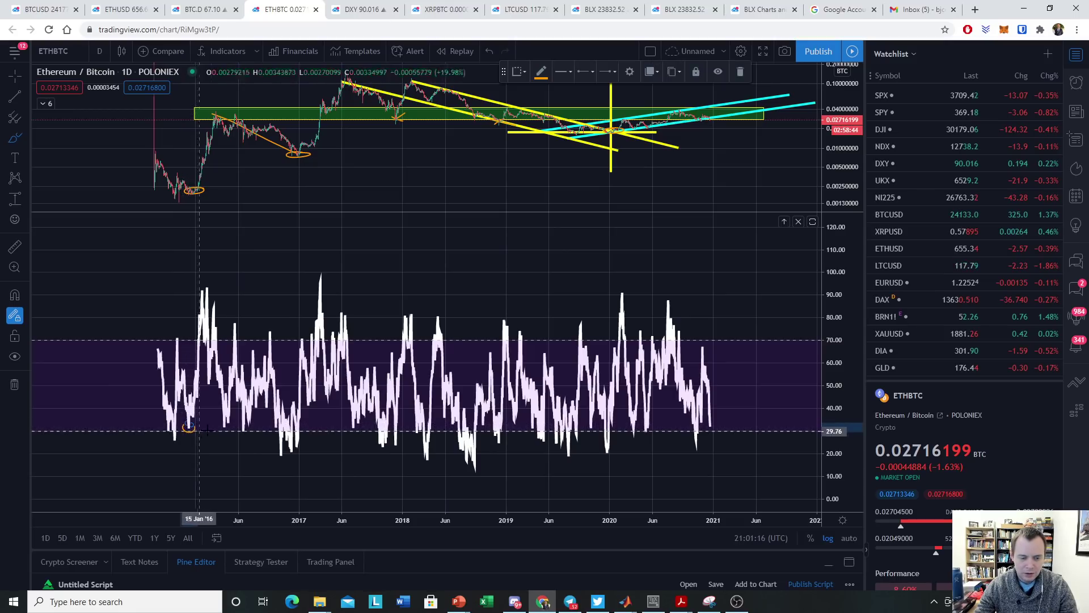
drag(297, 447, 298, 440)
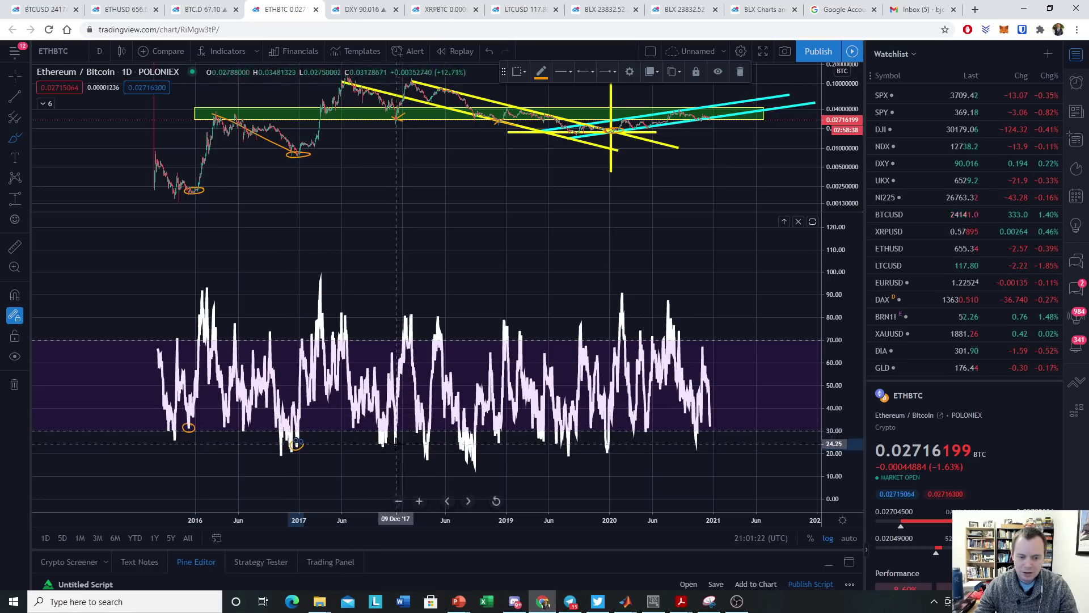
drag(395, 445, 393, 442)
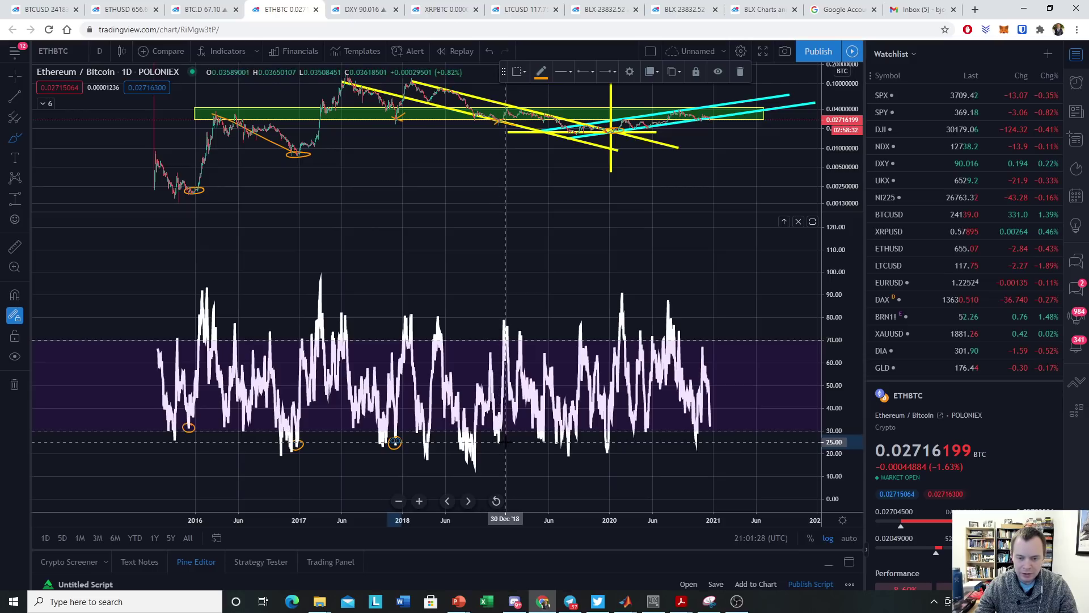
drag(504, 438, 493, 449)
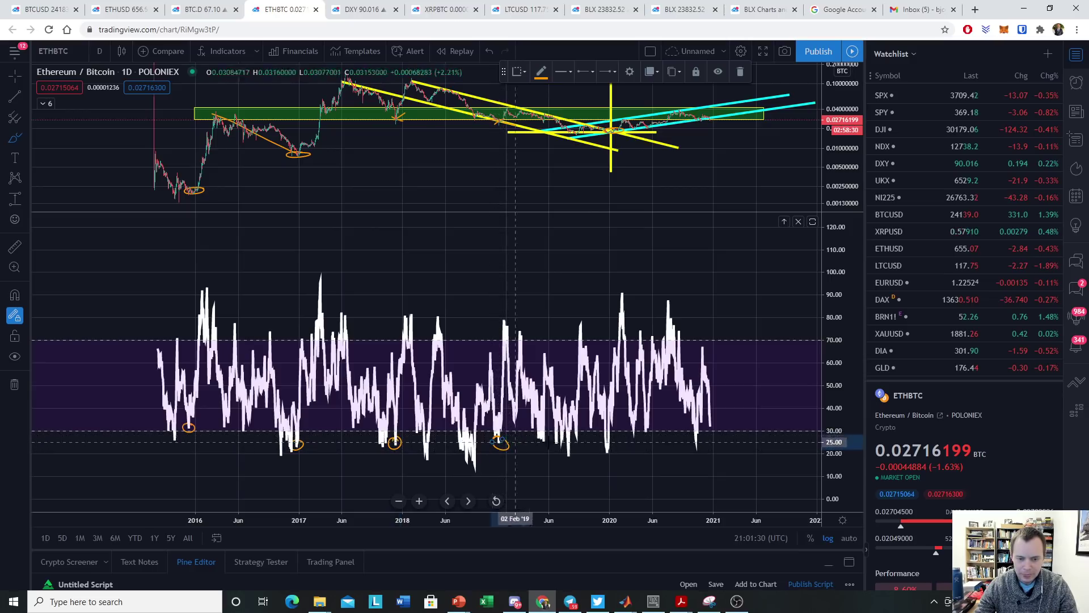
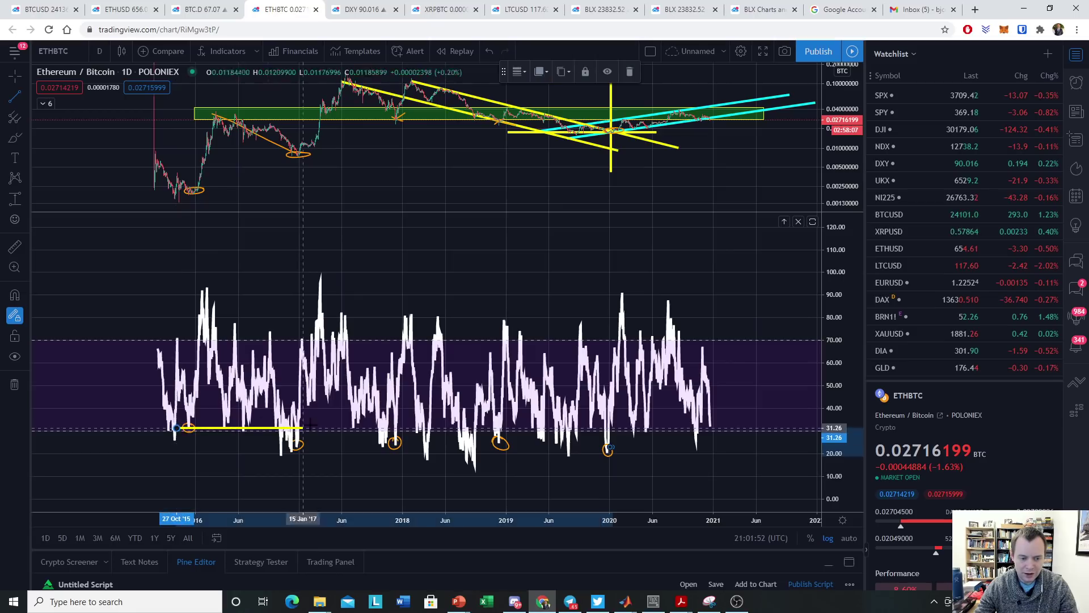
Draw two horizontal trend lines across the RSI lows from October 2015 to autumn 2021, at about 31.26 and 23.64.
click(787, 428)
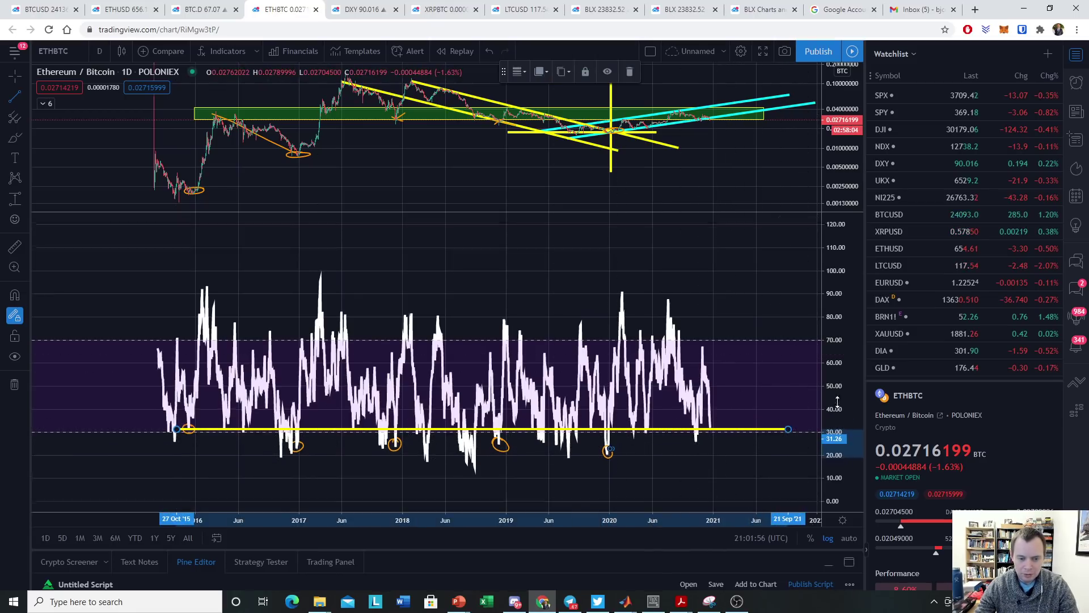
drag(815, 356, 794, 433)
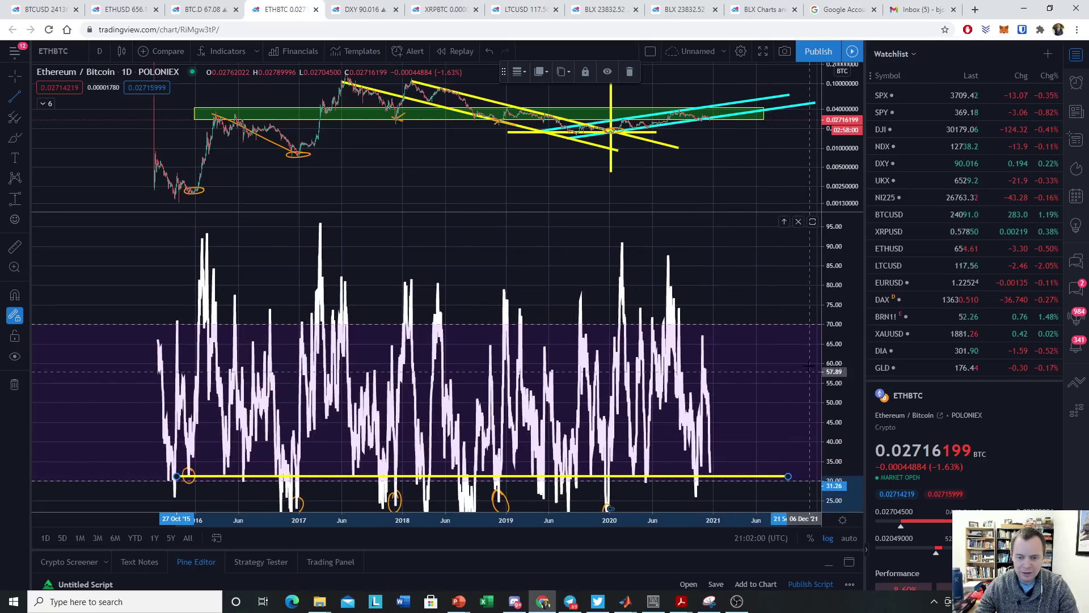
drag(833, 374, 831, 337)
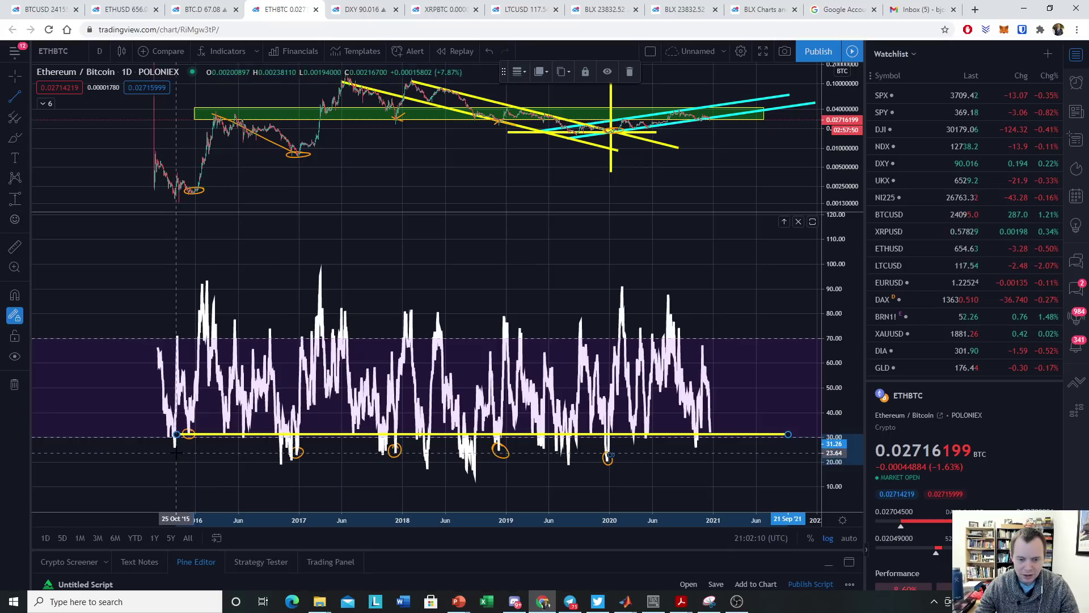
drag(176, 452, 790, 452)
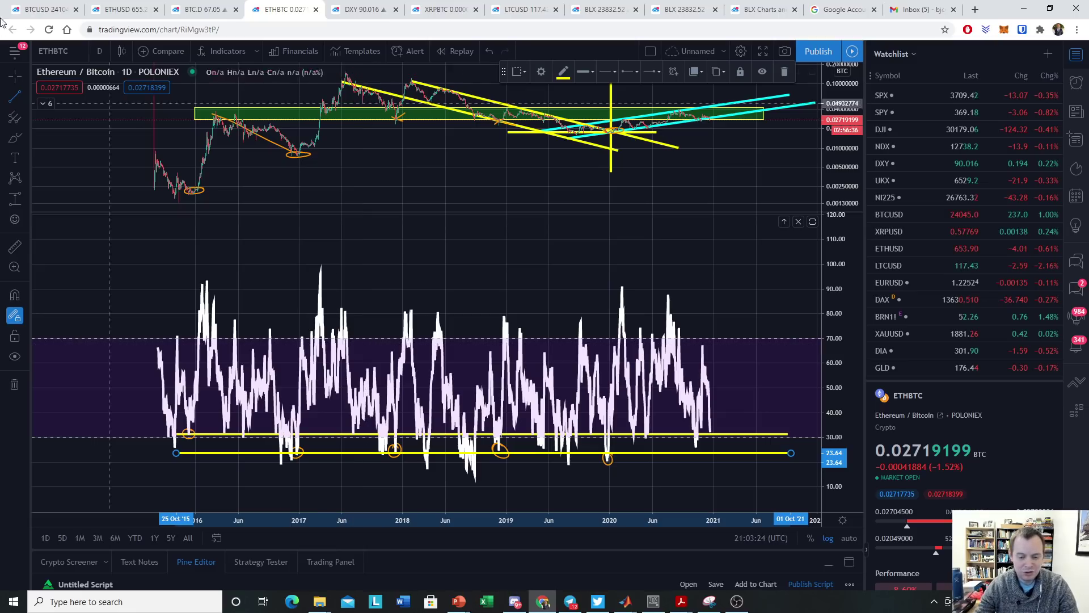
Brush a large circle around the latest RSI low near 2021, spanning the two horizontal lines.
click(15, 136)
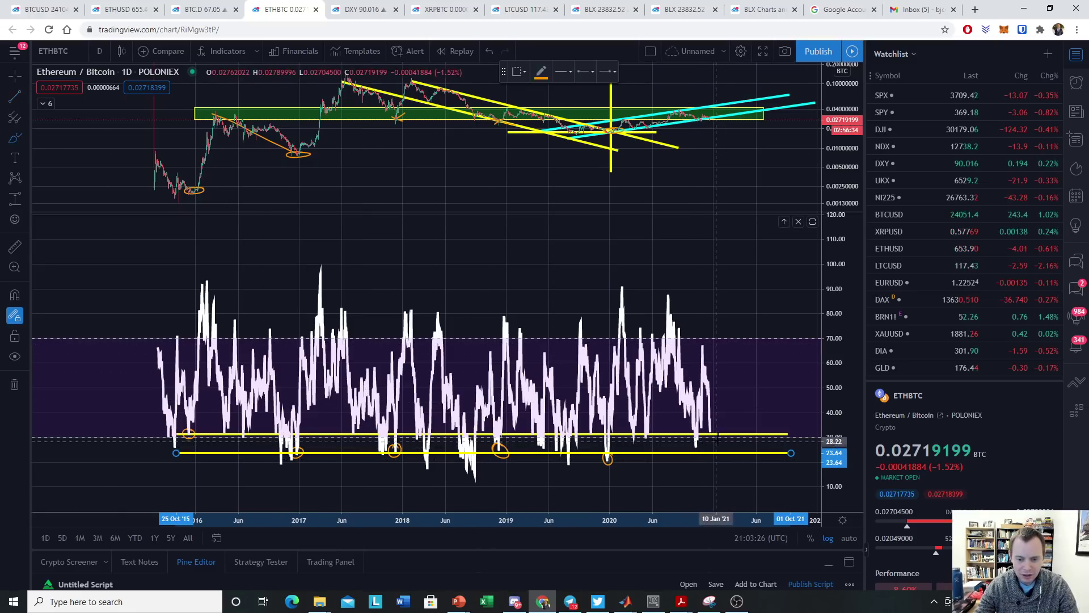
mouse_move(700, 434)
mouse_down()
mouse_move(686, 443)
mouse_move(700, 462)
mouse_move(717, 436)
mouse_up()
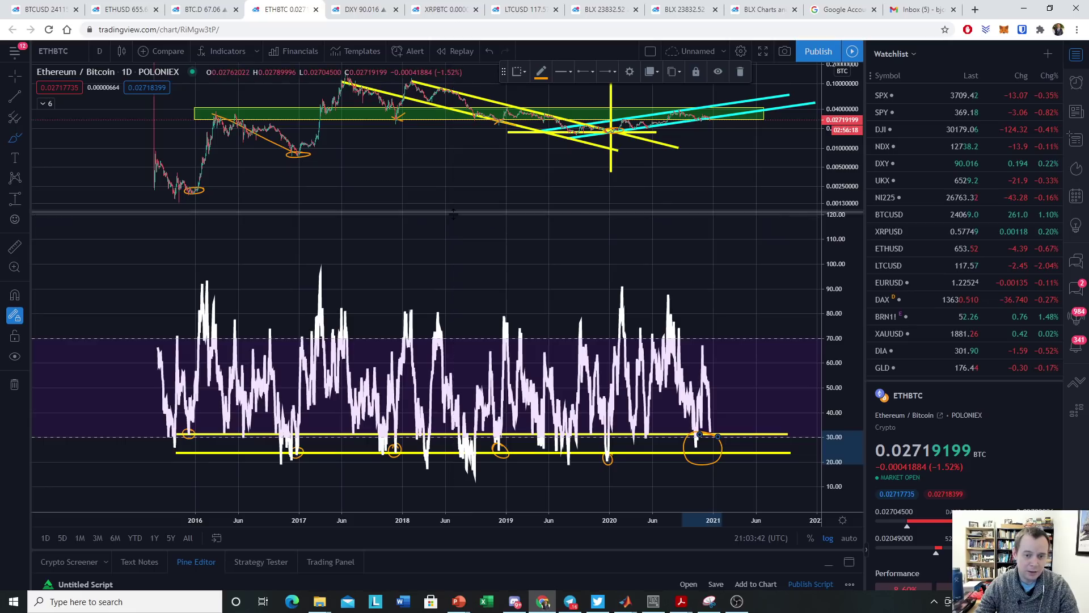
Enlarge the price pane above the RSI and rescale its price axis around the green zone and the 2020 low.
drag(451, 213, 455, 392)
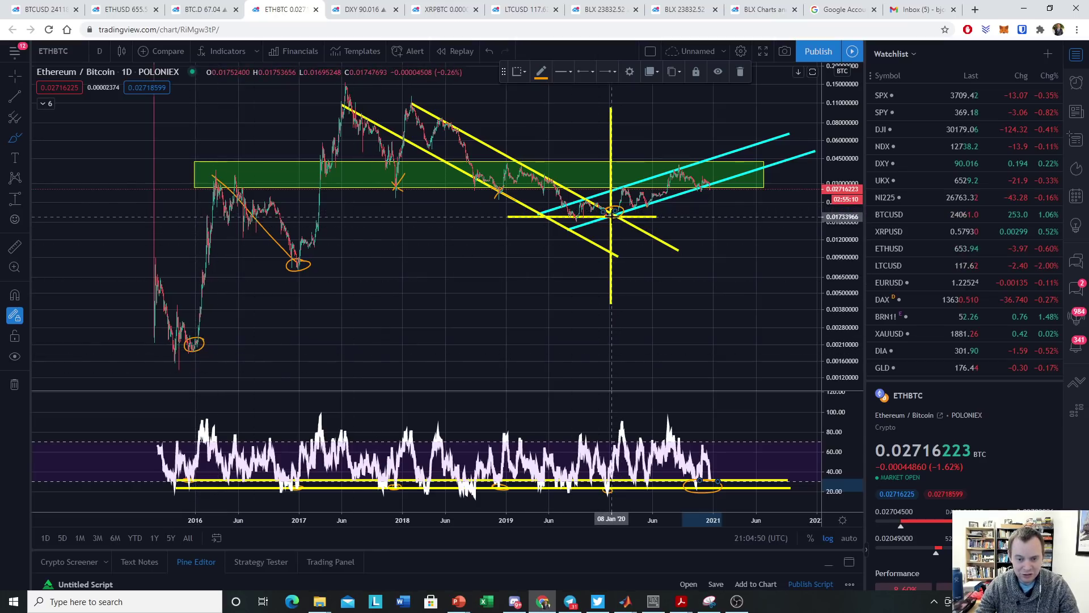
scroll(615, 207, up, 3)
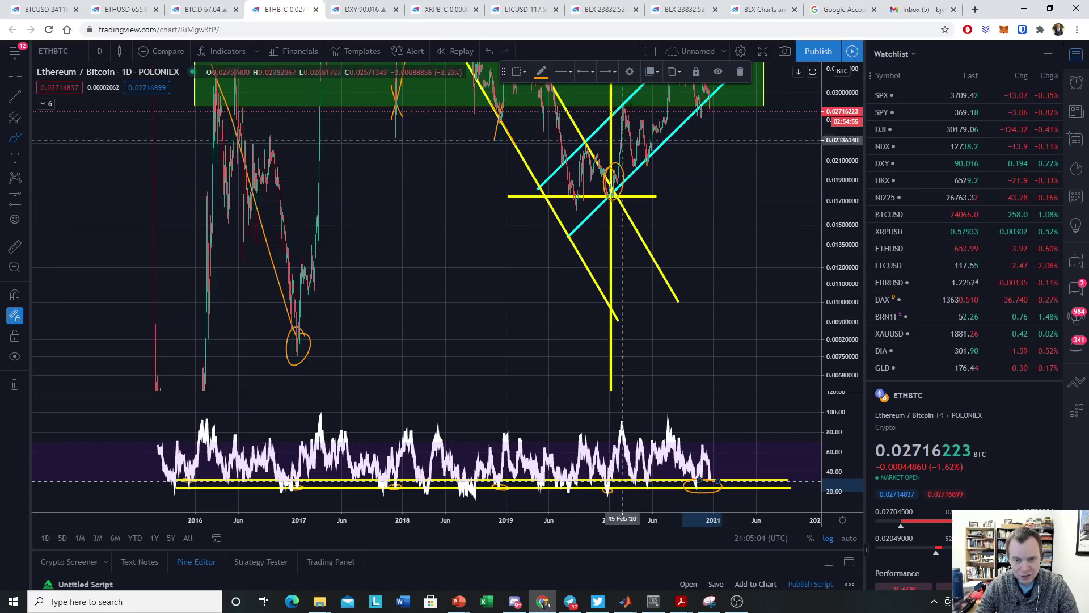
drag(851, 244, 852, 331)
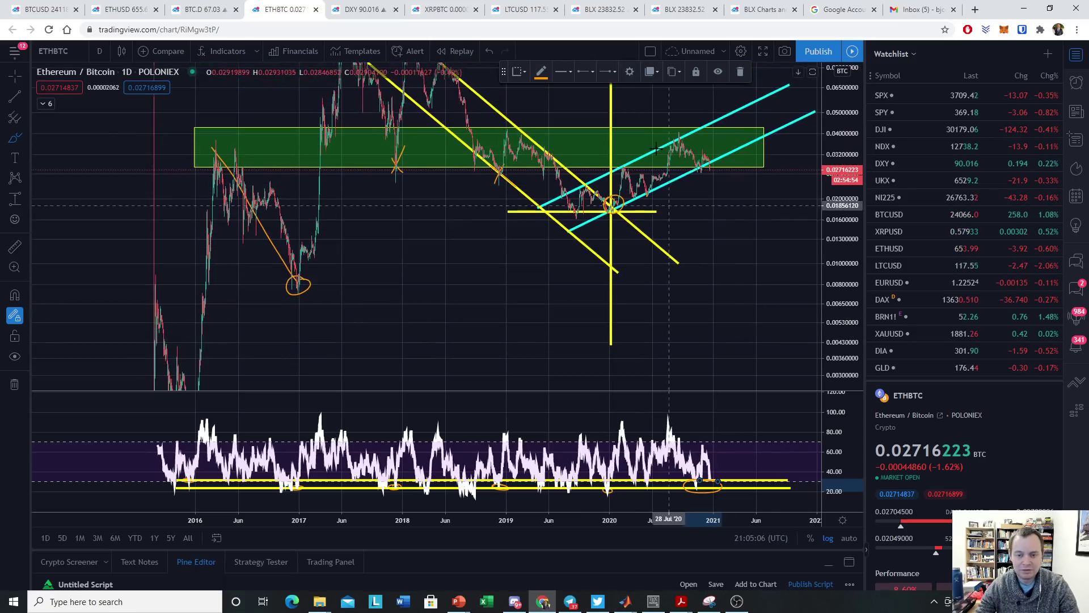